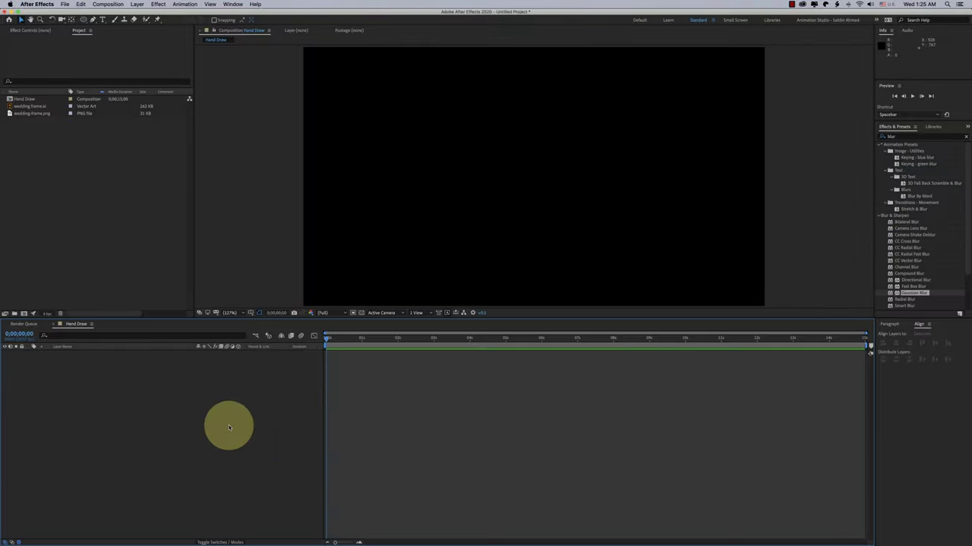
Create a new solid layer with its colour set to white, named White Solid 1.
{"action": "right_click", "coordinate": [118, 387]}
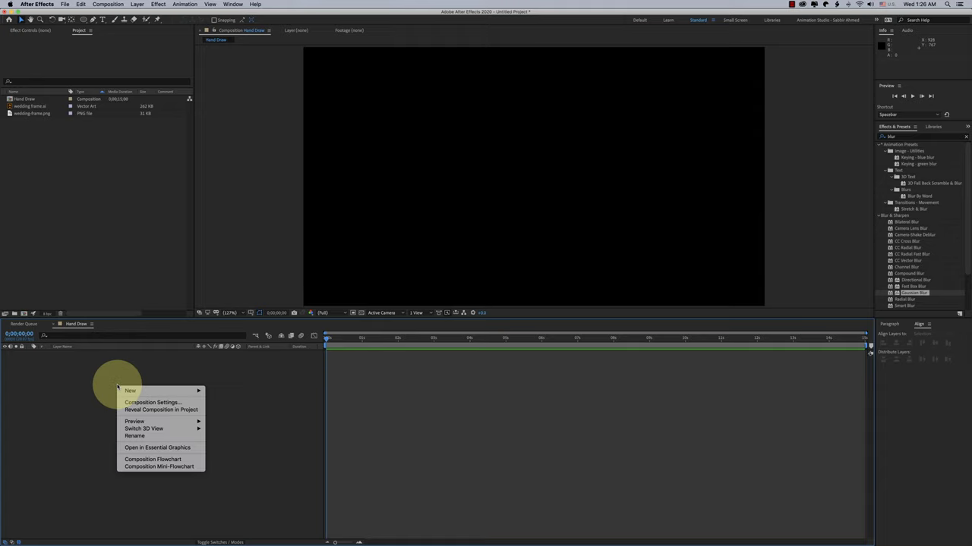
{"action": "mouse_move", "coordinate": [137, 390]}
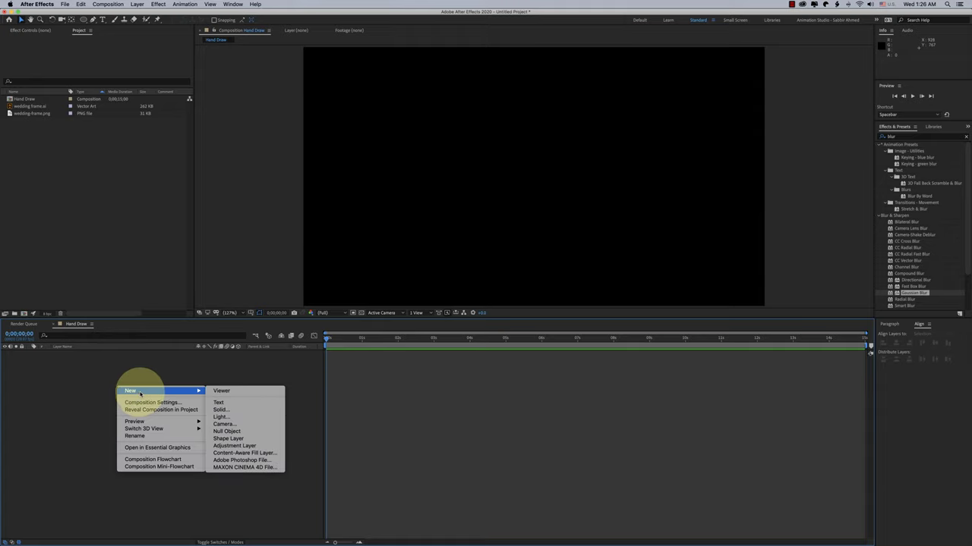
{"action": "left_click", "coordinate": [220, 409]}
{"action": "left_click", "coordinate": [481, 265]}
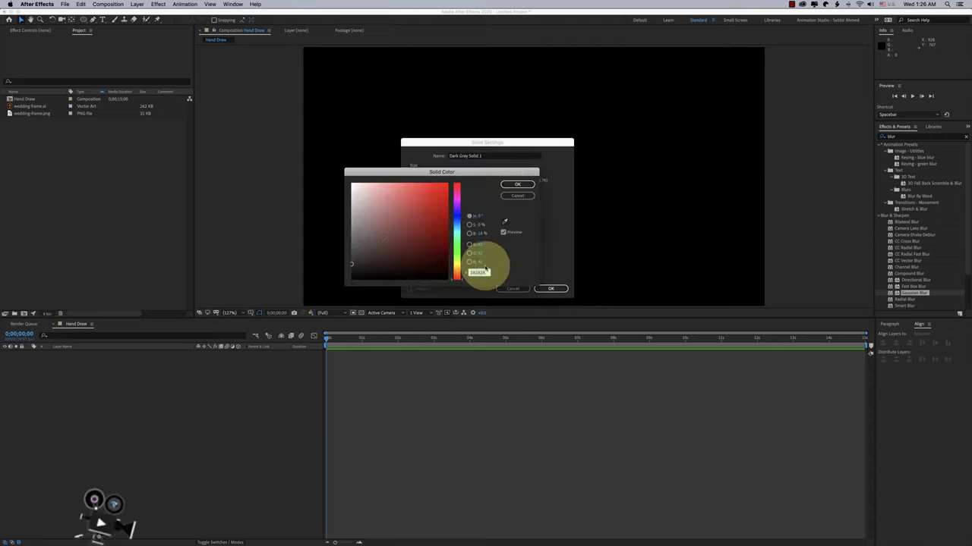
{"action": "left_click_drag", "start_coordinate": [402, 257], "coordinate": [321, 174]}
{"action": "left_click", "coordinate": [518, 184]}
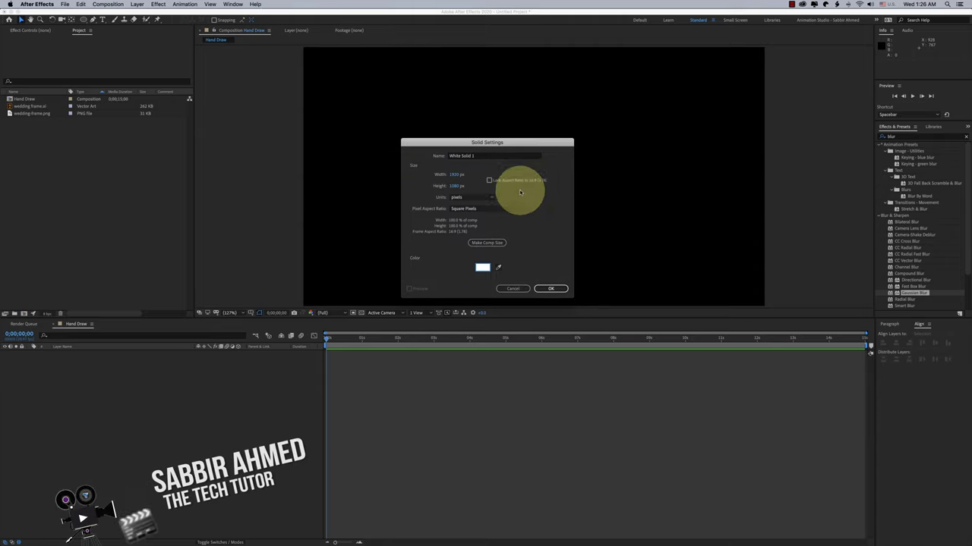
{"action": "left_click", "coordinate": [551, 288]}
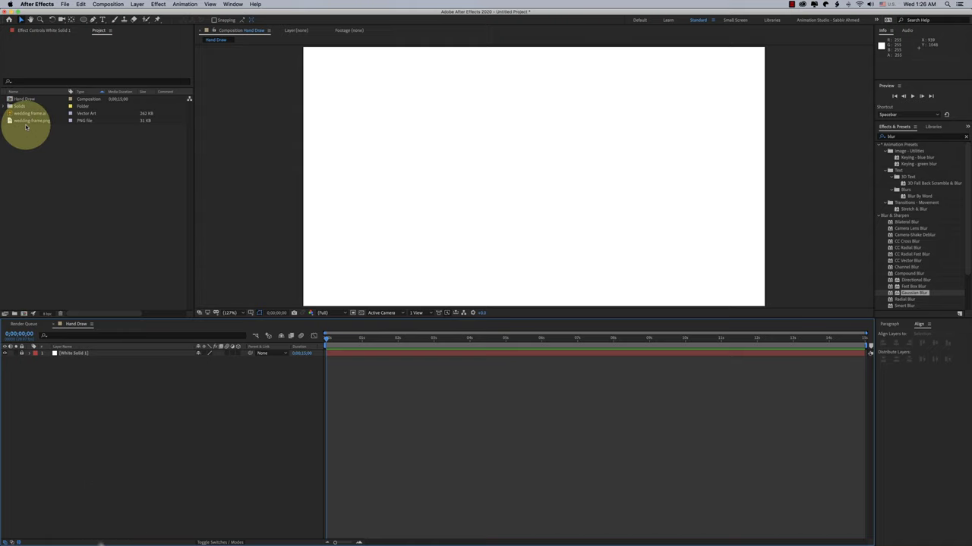
Place wedding-frame.png in the timeline above White Solid 1 and select that layer.
{"action": "left_click_drag", "start_coordinate": [28, 121], "coordinate": [130, 353]}
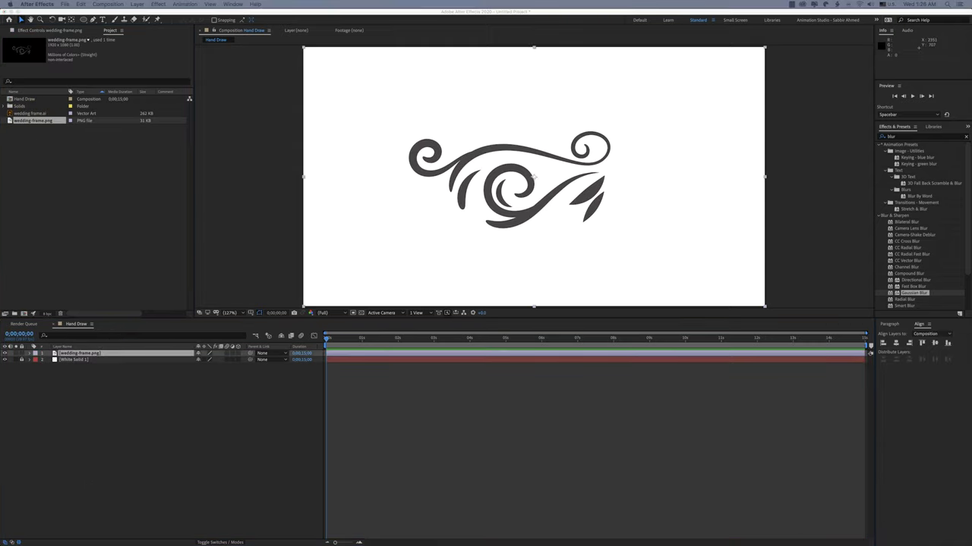
{"action": "left_click", "coordinate": [102, 379]}
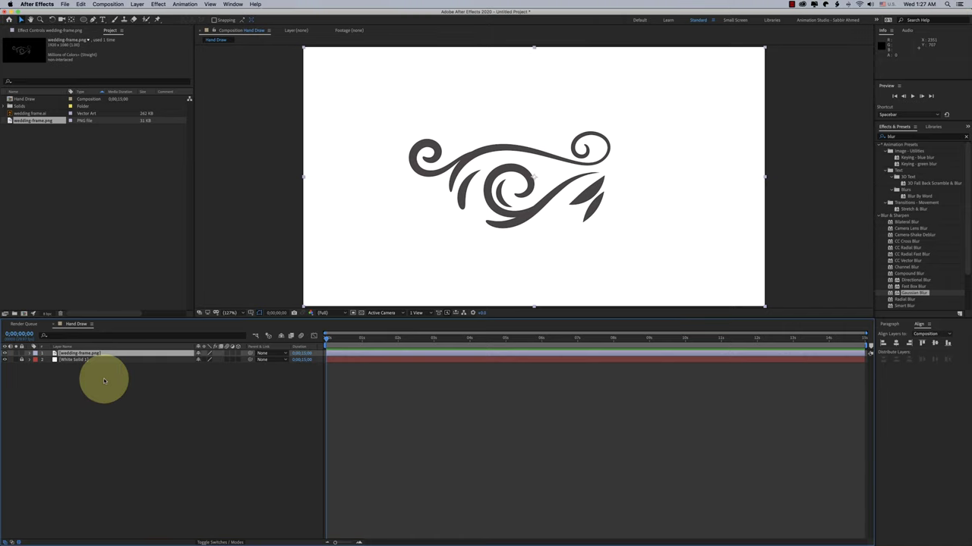
{"action": "left_click", "coordinate": [60, 354]}
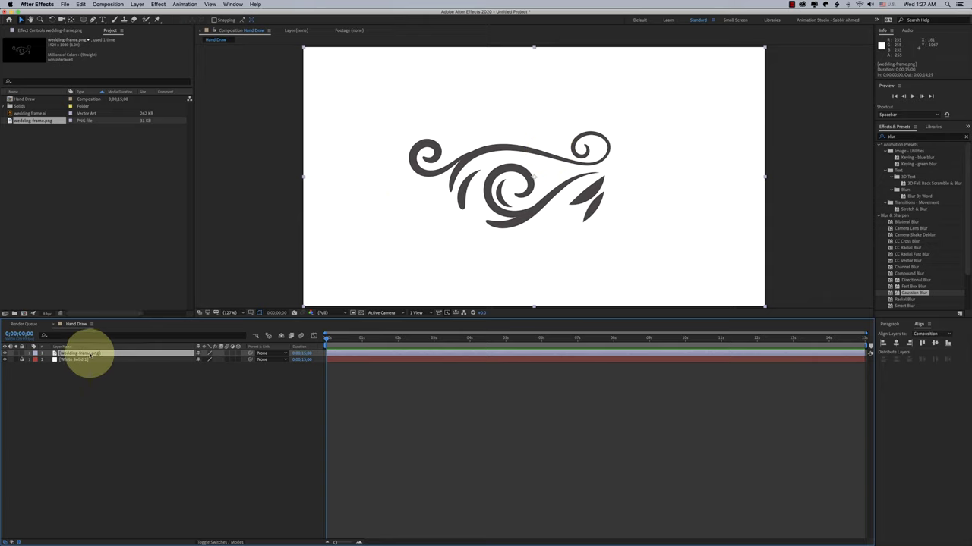
Auto-trace the wedding-frame.png layer with Apply to new layer enabled.
{"action": "left_click", "coordinate": [137, 4]}
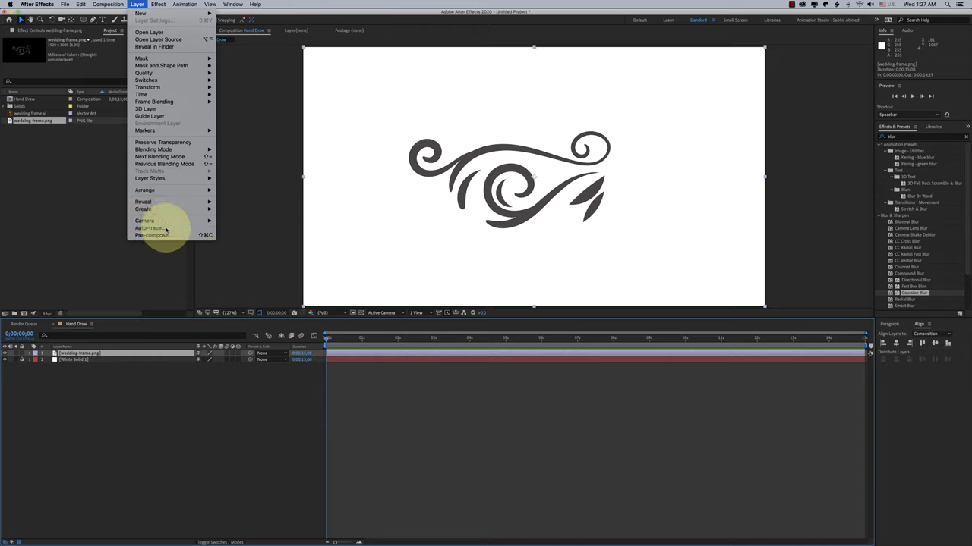
{"action": "left_click", "coordinate": [166, 229]}
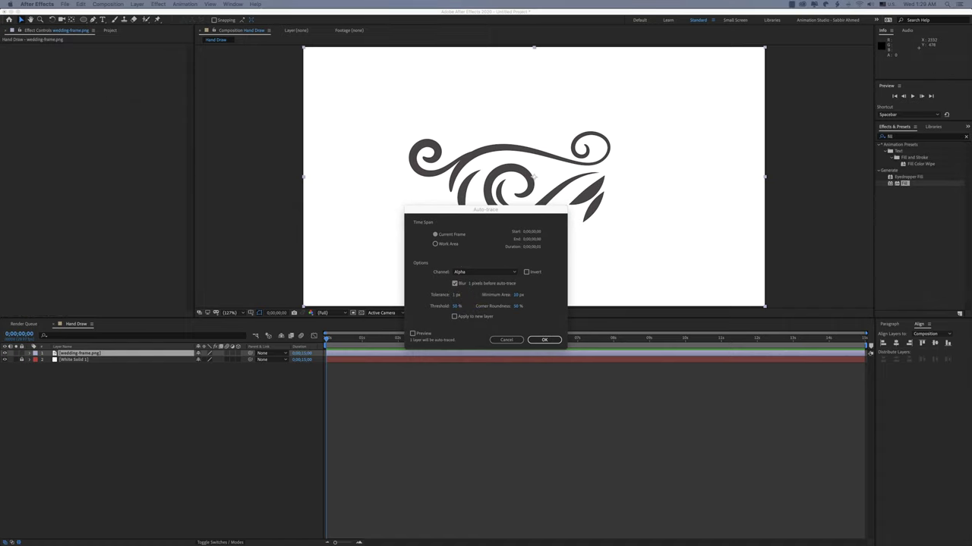
{"action": "left_click", "coordinate": [463, 332]}
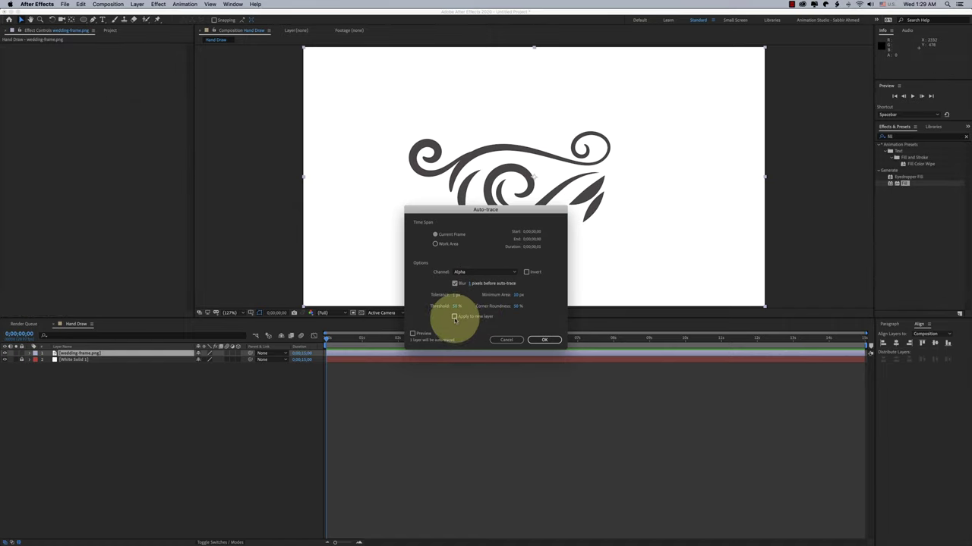
{"action": "left_click", "coordinate": [455, 317]}
{"action": "left_click", "coordinate": [544, 340]}
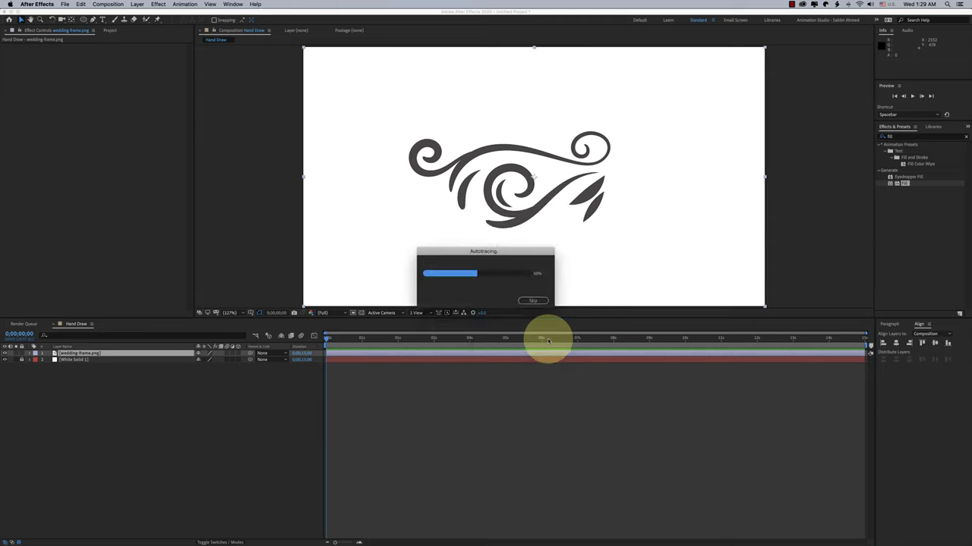
Delete the original wedding-frame.png layer, keeping the Auto-traced wedding-frame.png layer selected.
{"action": "left_click", "coordinate": [70, 354]}
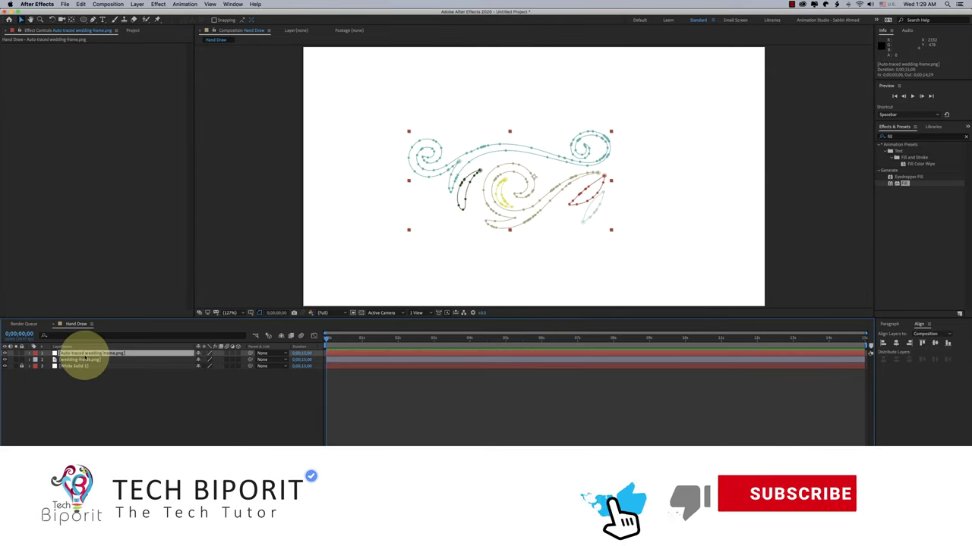
{"action": "left_click", "coordinate": [75, 359]}
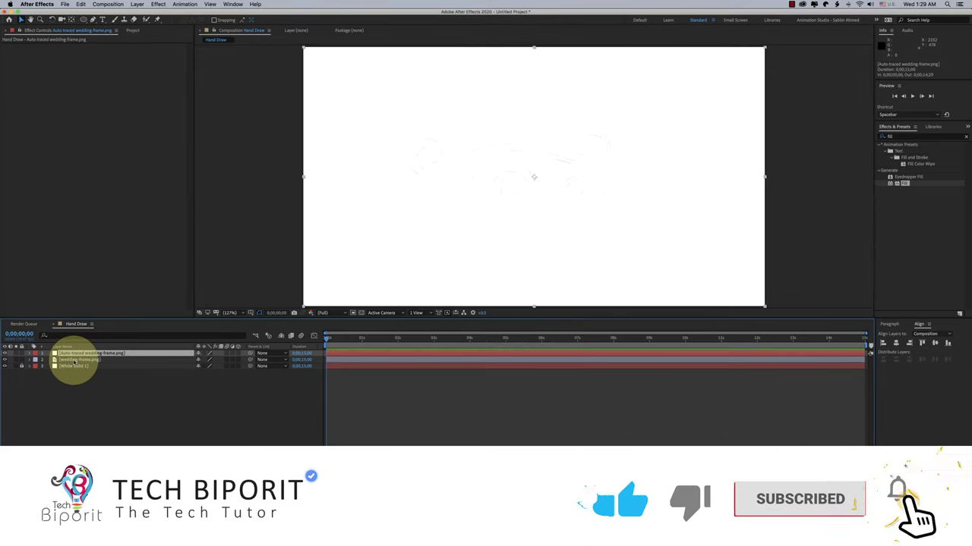
{"action": "key", "text": "Delete"}
{"action": "left_click", "coordinate": [81, 353]}
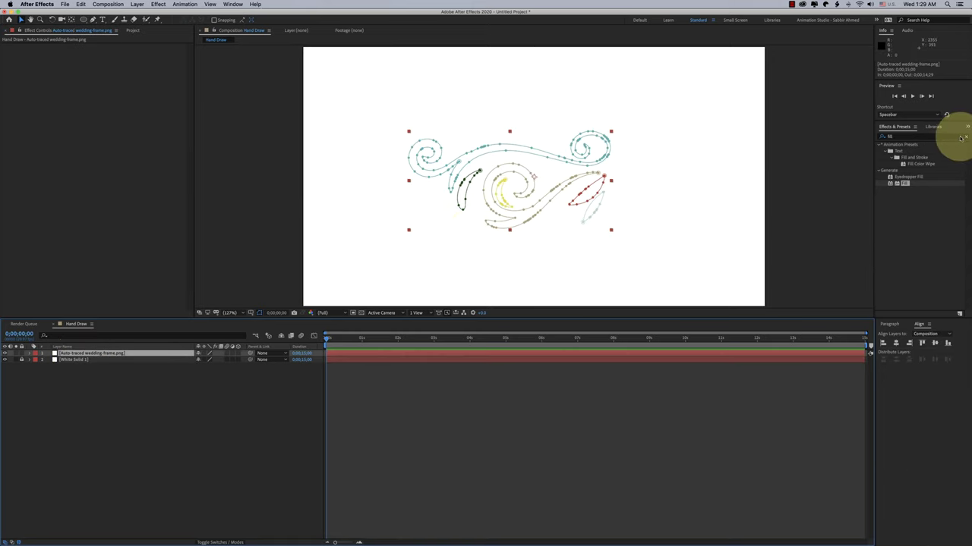
{"action": "left_click_drag", "start_coordinate": [906, 182], "coordinate": [911, 189]}
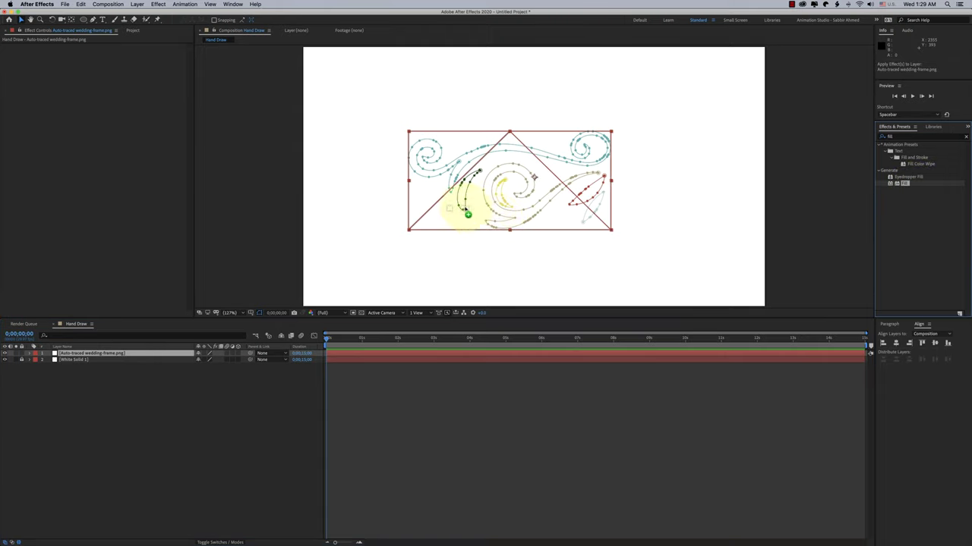
Apply a Fill effect with black colour to the auto-traced ornament layer.
{"action": "left_click_drag", "start_coordinate": [909, 185], "coordinate": [517, 209]}
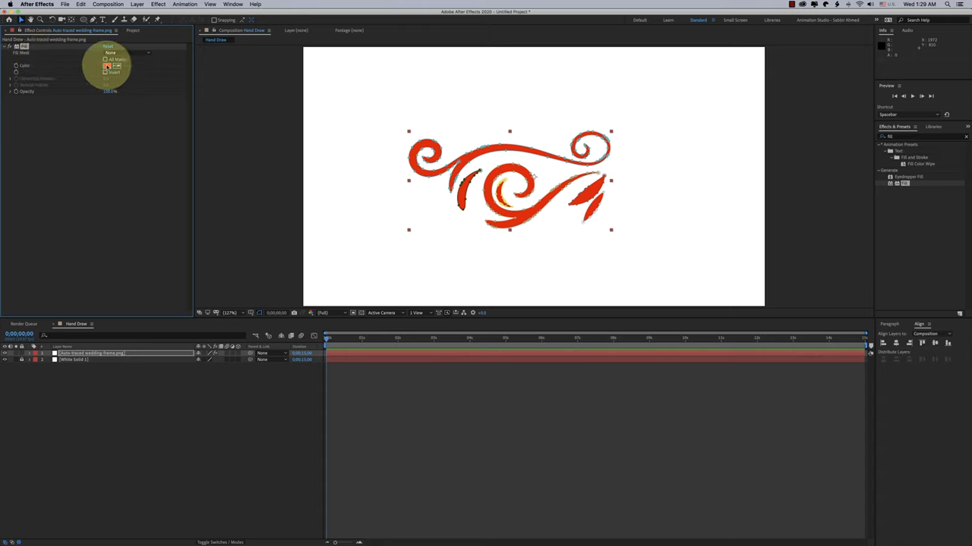
{"action": "left_click", "coordinate": [107, 66]}
{"action": "left_click", "coordinate": [352, 279]}
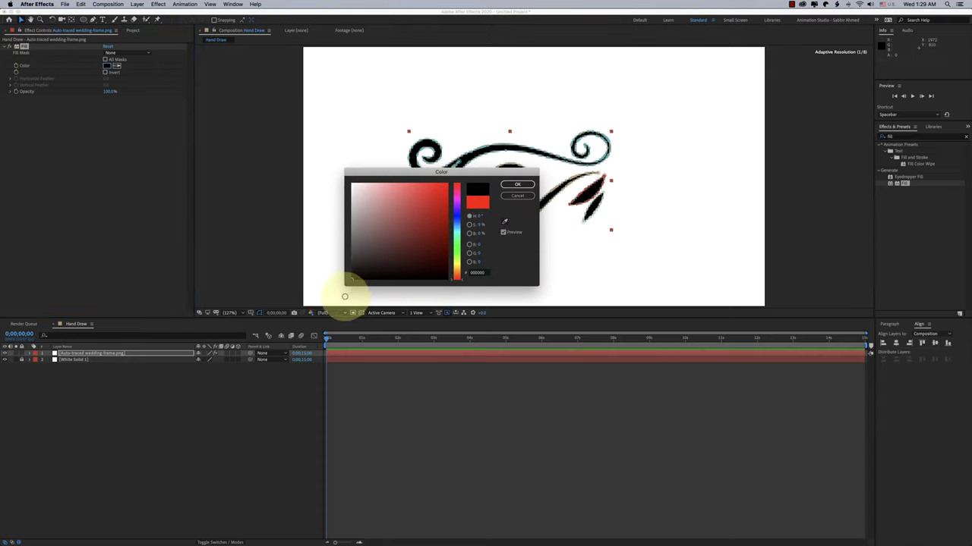
{"action": "left_click", "coordinate": [517, 184]}
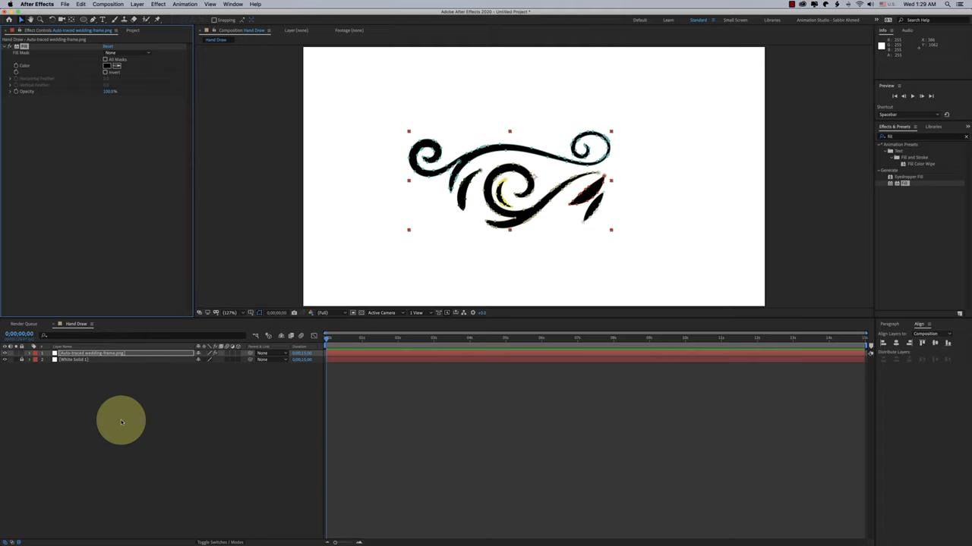
Replace the auto-traced layer with wedding frame.ai placed above White Solid 1.
{"action": "left_click", "coordinate": [91, 353]}
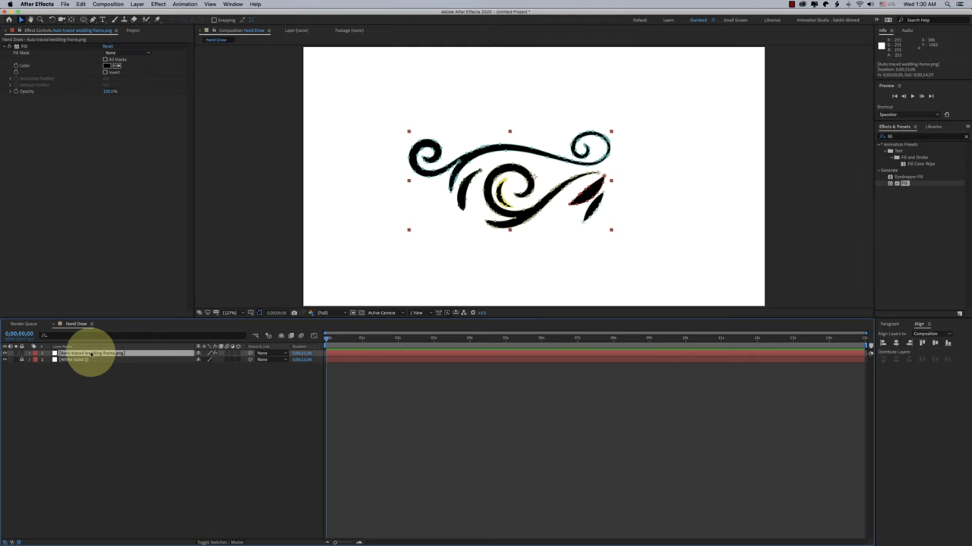
{"action": "key", "text": "Delete"}
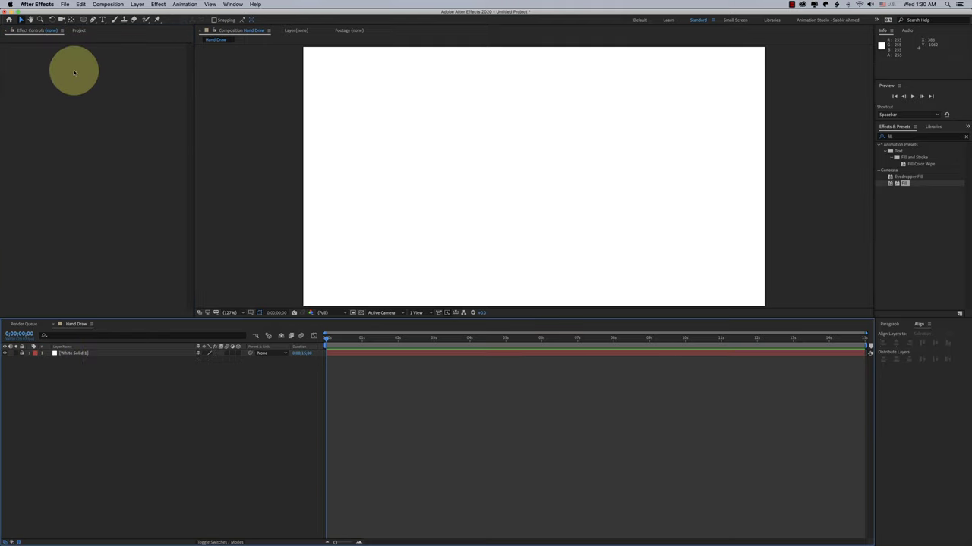
{"action": "left_click", "coordinate": [79, 30]}
{"action": "left_click", "coordinate": [45, 113]}
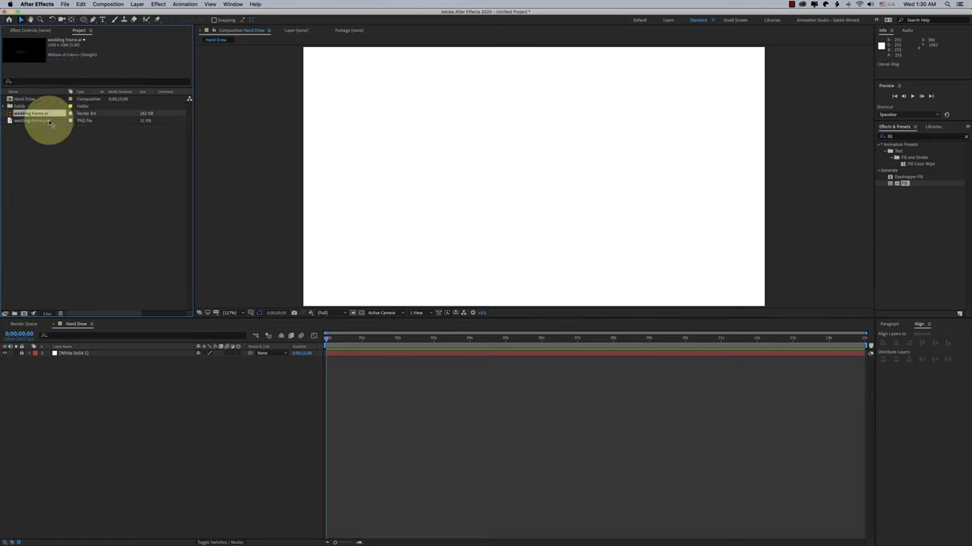
{"action": "left_click_drag", "start_coordinate": [50, 122], "coordinate": [87, 351]}
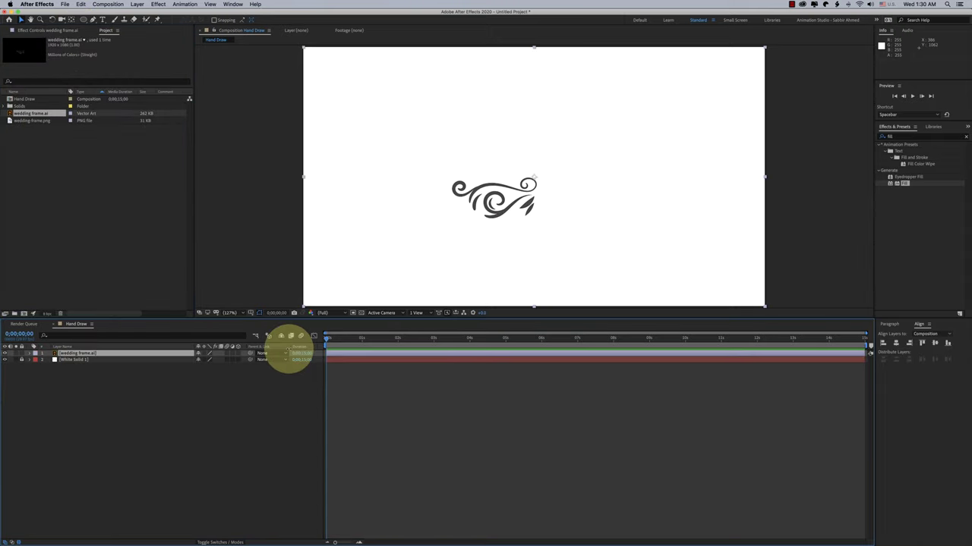
{"action": "left_click", "coordinate": [114, 354]}
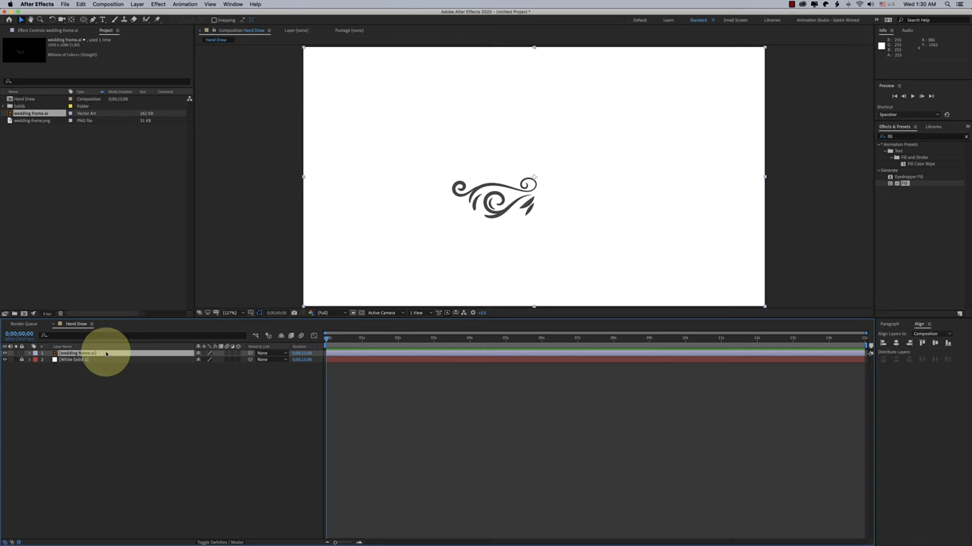
Open wedding frame.ai in its Layer panel, zoomed in, with the Eraser tool and Brushes panel ready.
{"action": "double_click", "coordinate": [104, 355]}
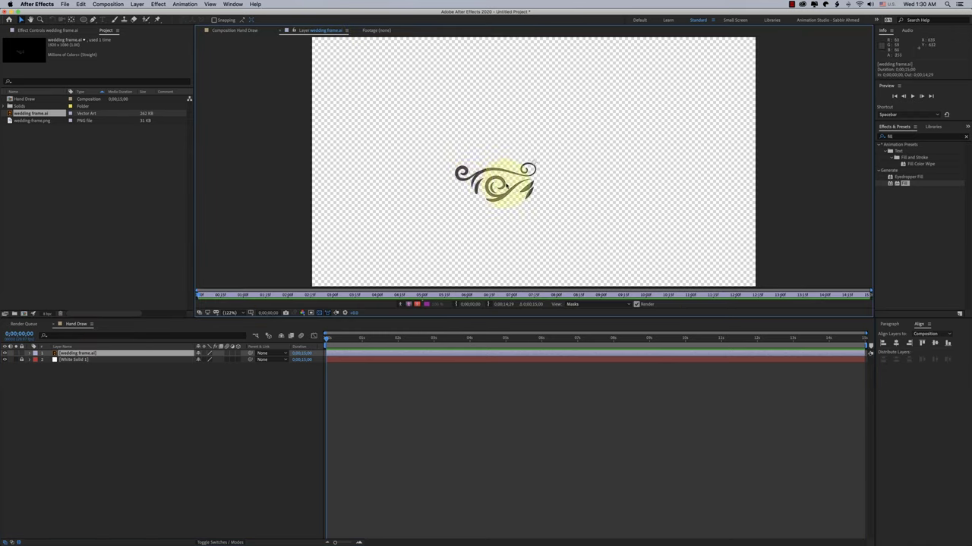
{"action": "scroll", "coordinate": [501, 183], "scroll_direction": "up", "scroll_amount": 5}
{"action": "scroll", "coordinate": [512, 190], "scroll_direction": "down", "scroll_amount": 3}
{"action": "scroll", "coordinate": [512, 102], "scroll_direction": "up", "scroll_amount": 1}
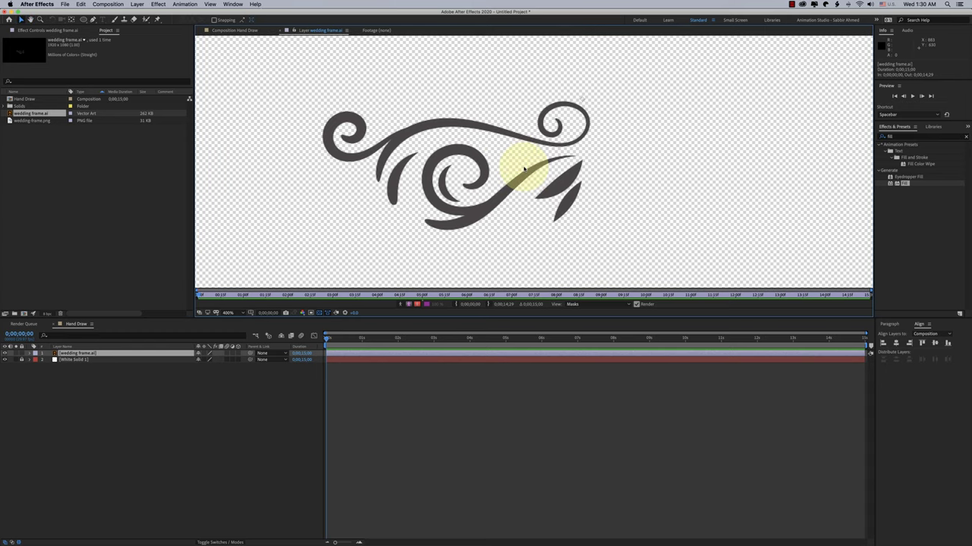
{"action": "left_click", "coordinate": [133, 19]}
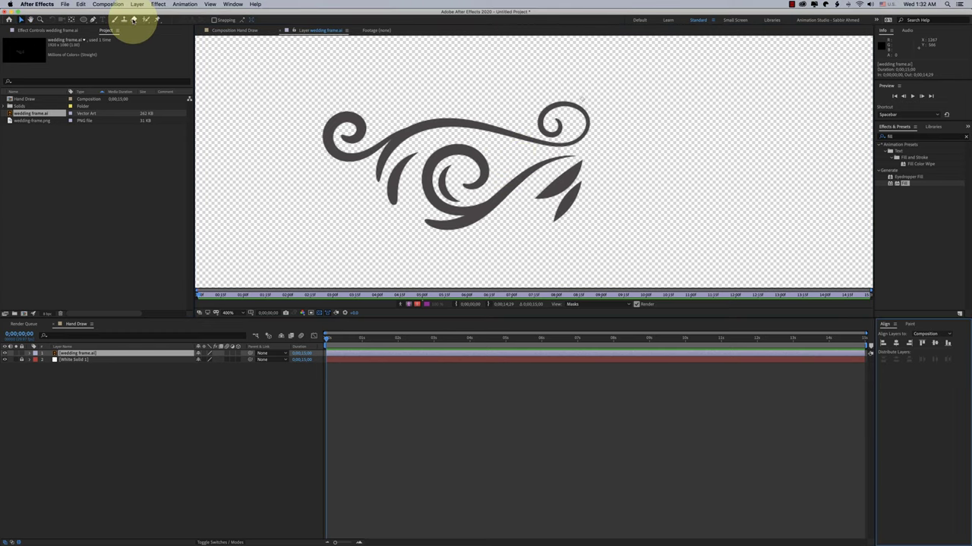
{"action": "left_click", "coordinate": [937, 128]}
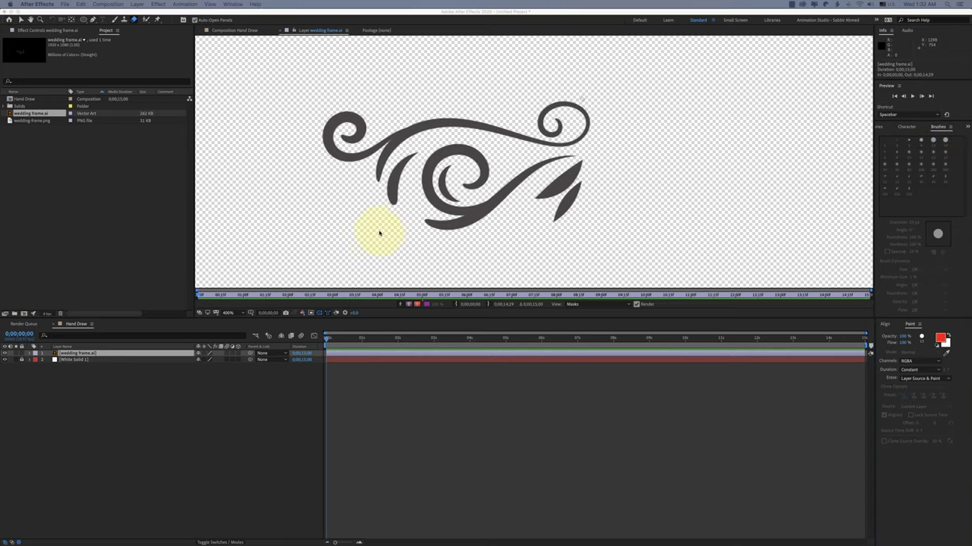
Erase the ornament's small lower-left curl with two eraser strokes.
{"action": "left_click_drag", "start_coordinate": [393, 211], "coordinate": [393, 207]}
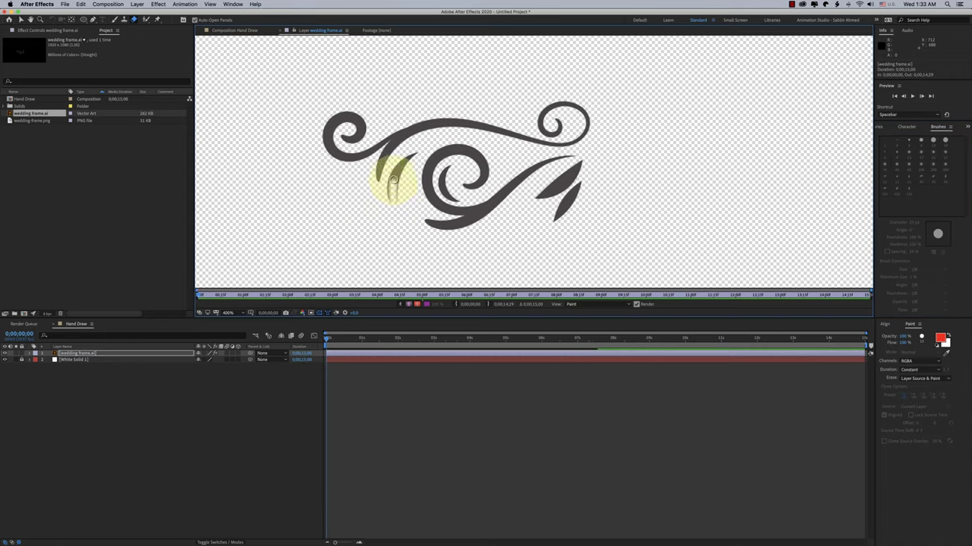
{"action": "left_click_drag", "start_coordinate": [418, 151], "coordinate": [395, 186]}
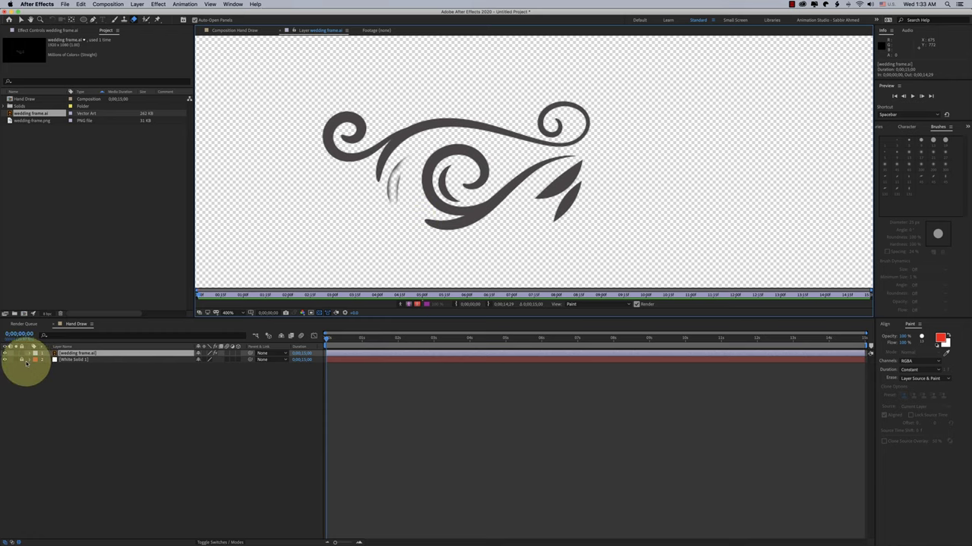
Set Eraser 1's Diameter to 37 and keyframe its End at 100% at the start.
{"action": "left_click", "coordinate": [29, 354]}
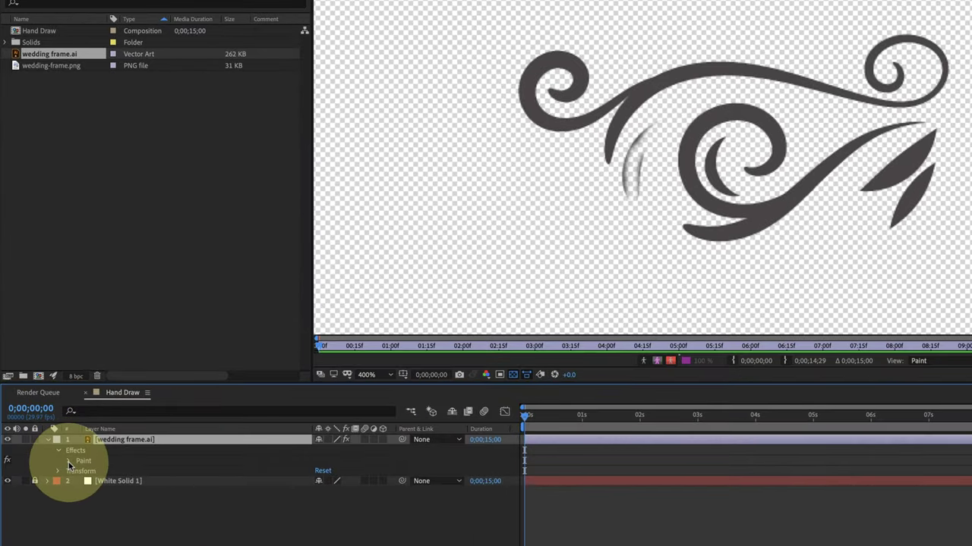
{"action": "left_click", "coordinate": [69, 461]}
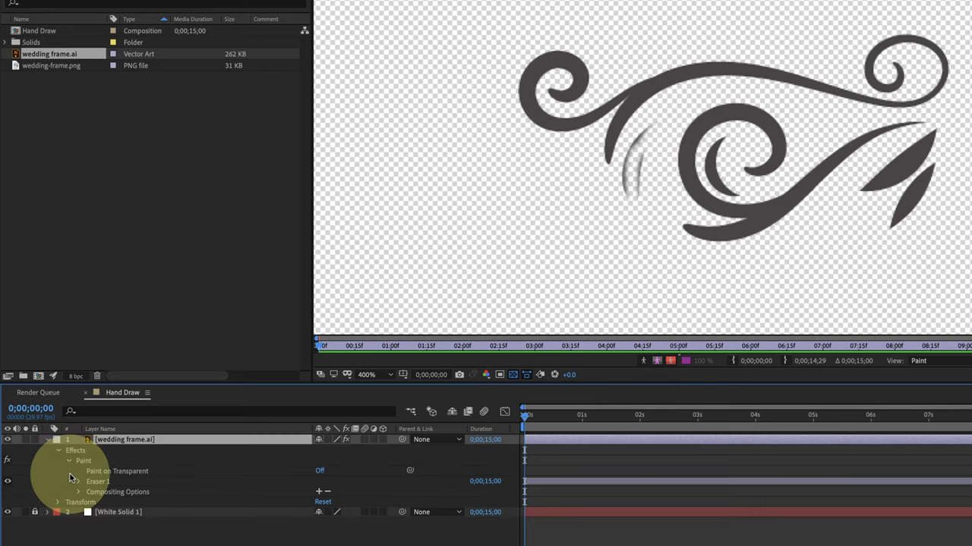
{"action": "left_click", "coordinate": [78, 482]}
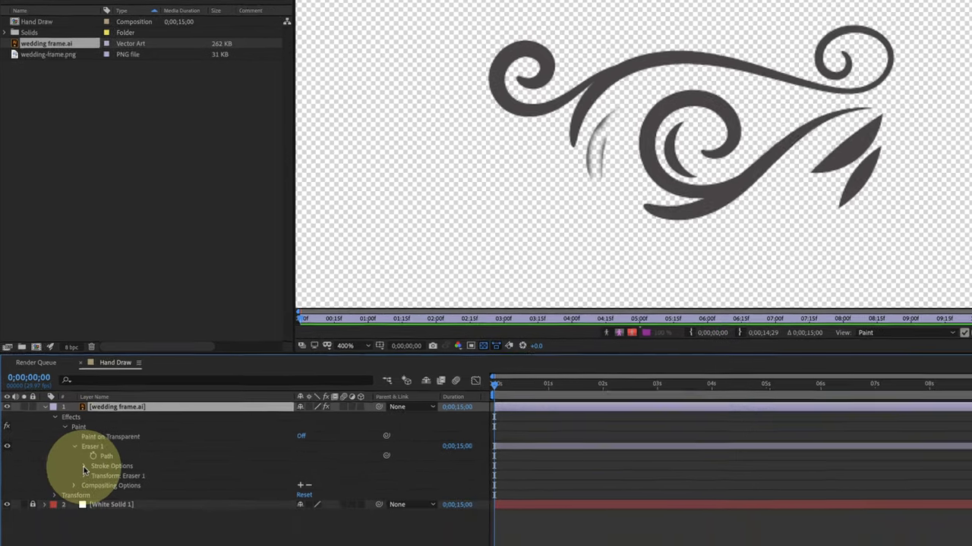
{"action": "left_click", "coordinate": [89, 502]}
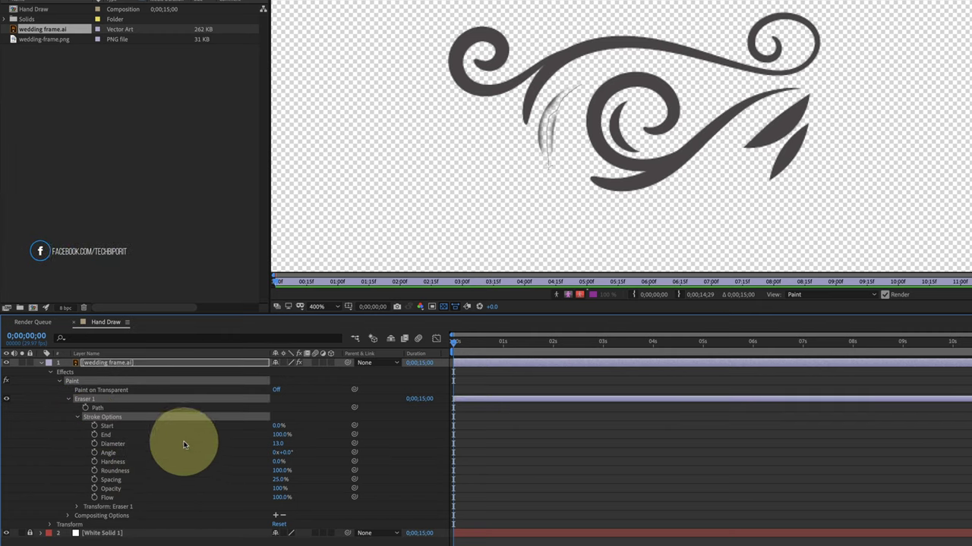
{"action": "left_click", "coordinate": [278, 443]}
{"action": "left_click_drag", "start_coordinate": [278, 443], "coordinate": [297, 443]}
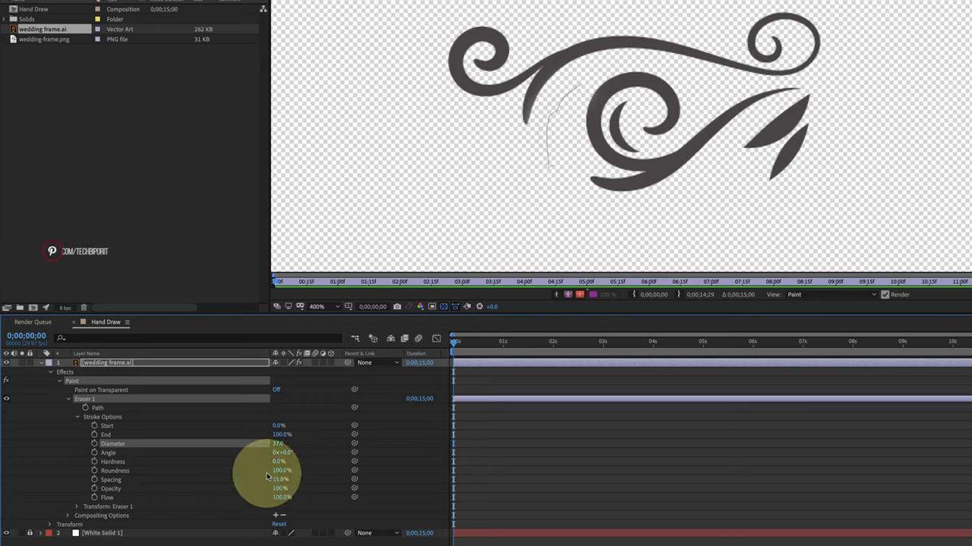
{"action": "left_click", "coordinate": [94, 434]}
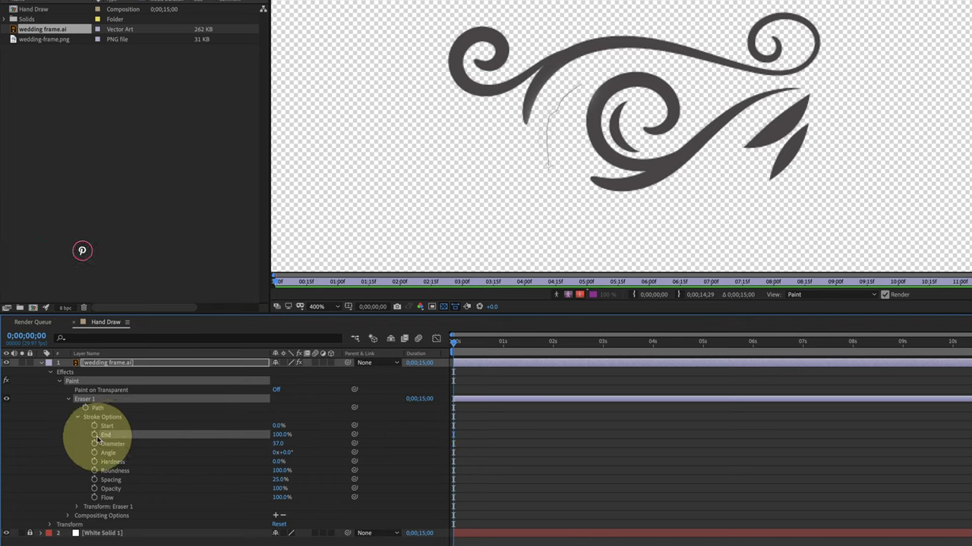
{"action": "left_click_drag", "start_coordinate": [454, 342], "coordinate": [466, 343]}
Set Eraser 1's End to 0% and move that keyframe to 1 second.
{"action": "left_click", "coordinate": [279, 434]}
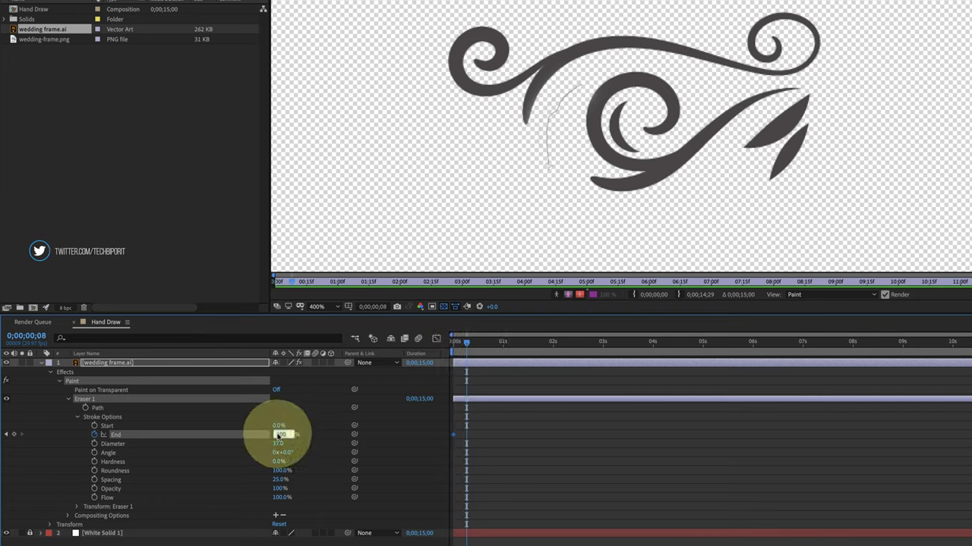
{"action": "key", "text": "Return"}
{"action": "key", "text": "Home"}
{"action": "key", "text": "equal"}
{"action": "key", "text": "equal"}
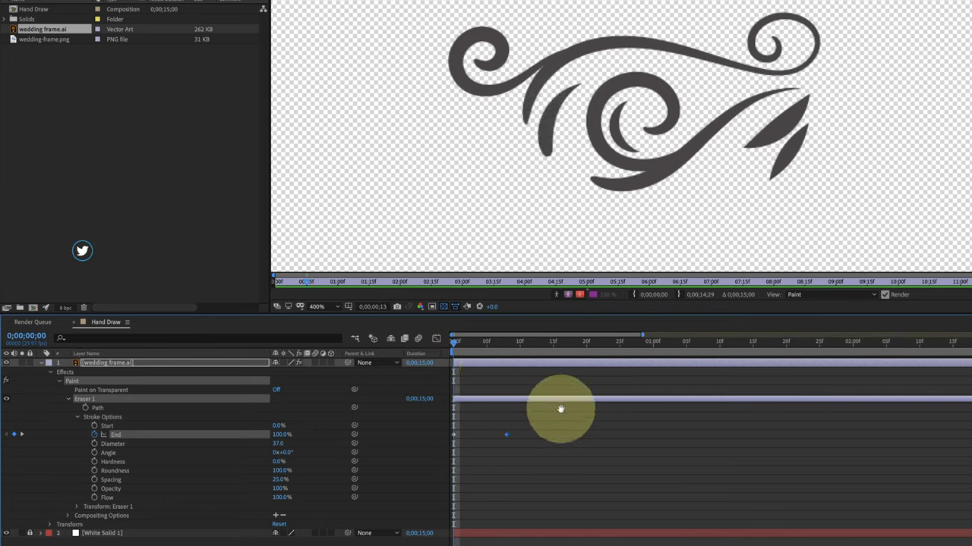
{"action": "mouse_move", "coordinate": [506, 436]}
{"action": "left_mouse_down"}
{"action": "mouse_move", "coordinate": [646, 434]}
{"action": "mouse_move", "coordinate": [452, 454]}
{"action": "left_mouse_up"}
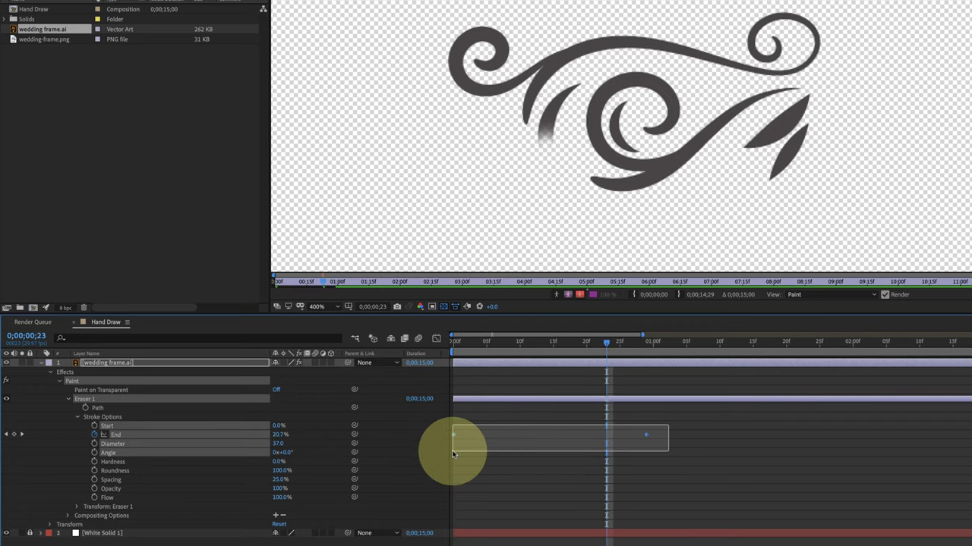
Apply Easy Ease to both End keyframes and scrub to preview the reveal.
{"action": "right_click", "coordinate": [646, 434]}
{"action": "mouse_move", "coordinate": [724, 473]}
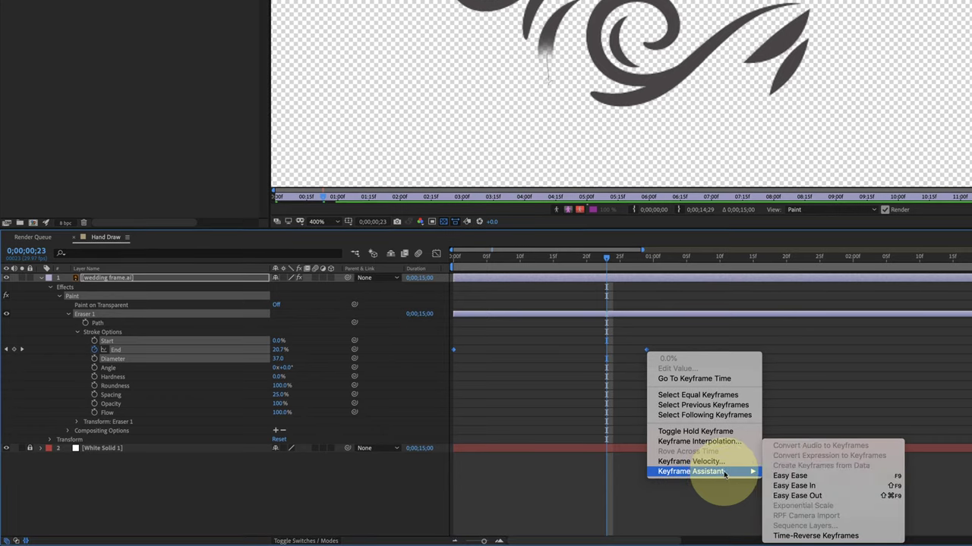
{"action": "left_click", "coordinate": [793, 476]}
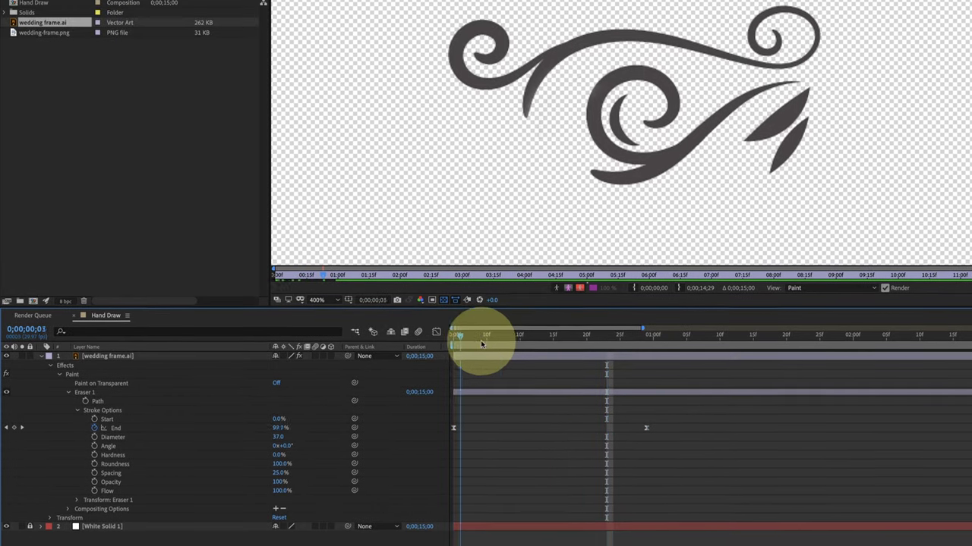
{"action": "left_click_drag", "start_coordinate": [531, 343], "coordinate": [561, 344]}
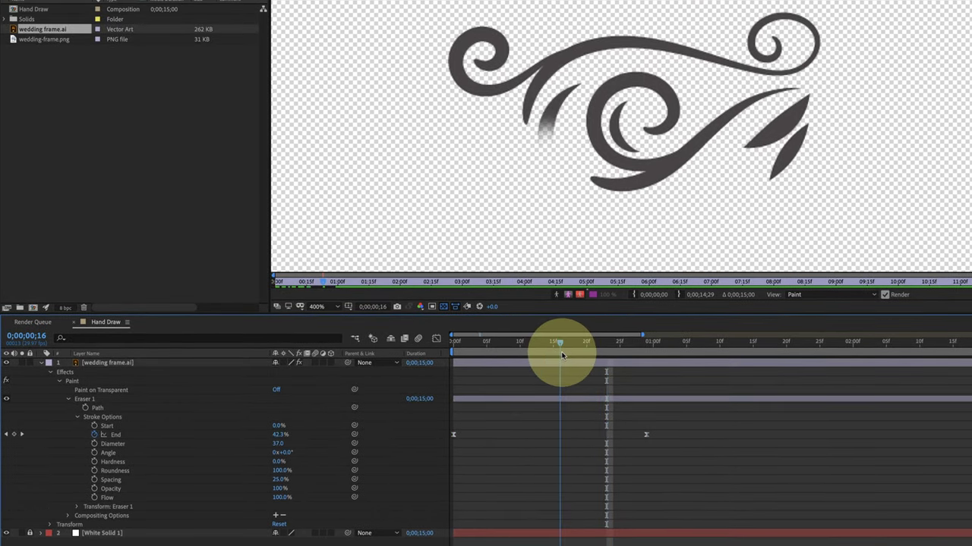
{"action": "left_click_drag", "start_coordinate": [119, 464], "coordinate": [580, 476]}
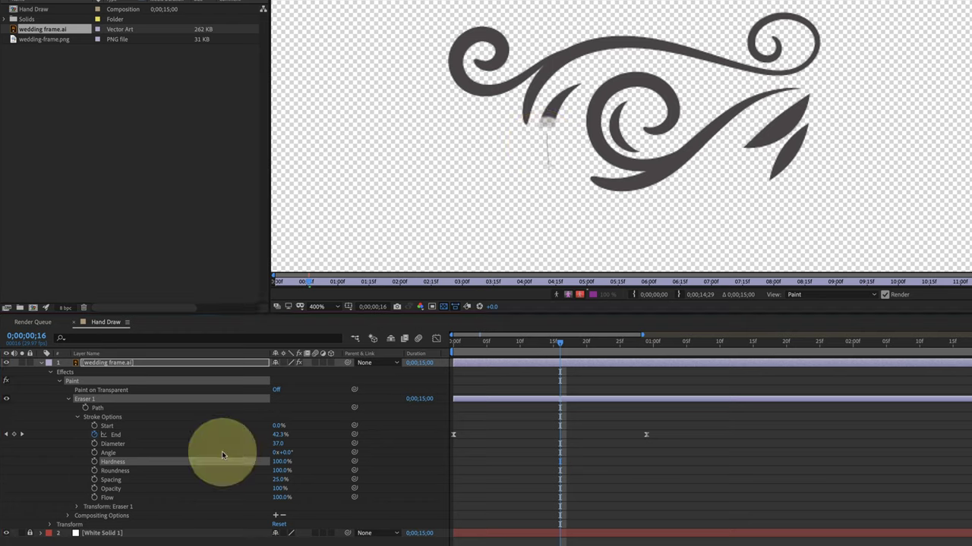
{"action": "left_click_drag", "start_coordinate": [279, 462], "coordinate": [109, 457]}
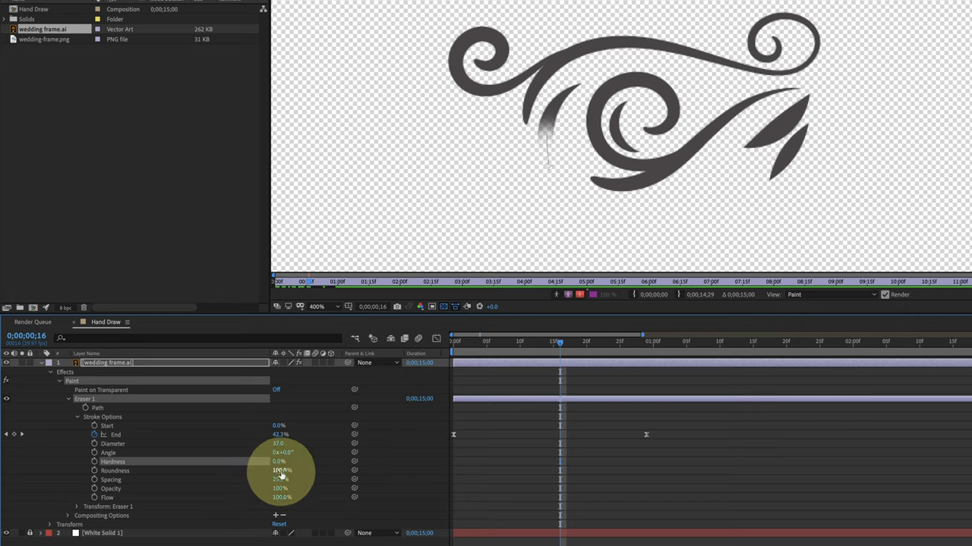
{"action": "left_click_drag", "start_coordinate": [279, 470], "coordinate": [227, 470]}
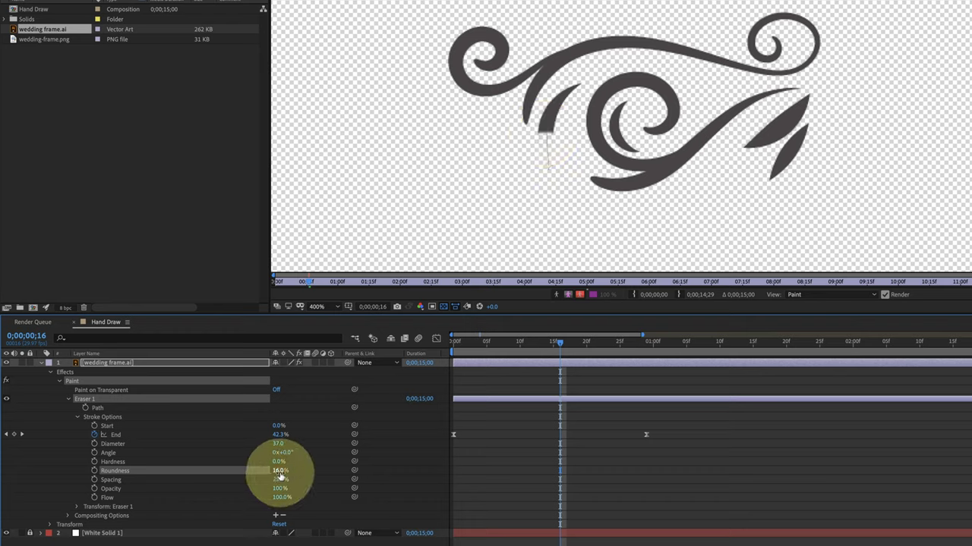
{"action": "mouse_move", "coordinate": [280, 471]}
{"action": "left_mouse_down"}
{"action": "mouse_move", "coordinate": [247, 472]}
{"action": "mouse_move", "coordinate": [405, 254]}
{"action": "left_mouse_up"}
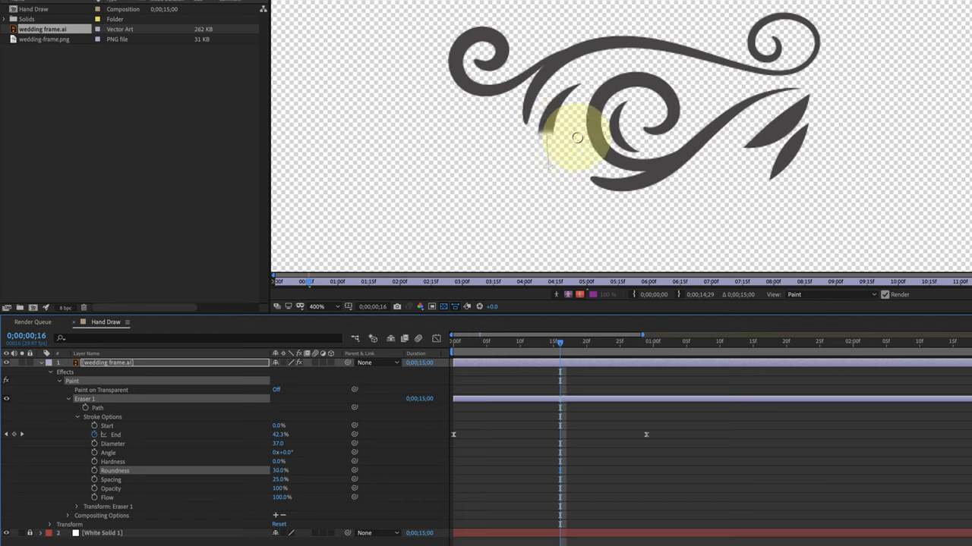
{"action": "left_click_drag", "start_coordinate": [281, 472], "coordinate": [205, 454]}
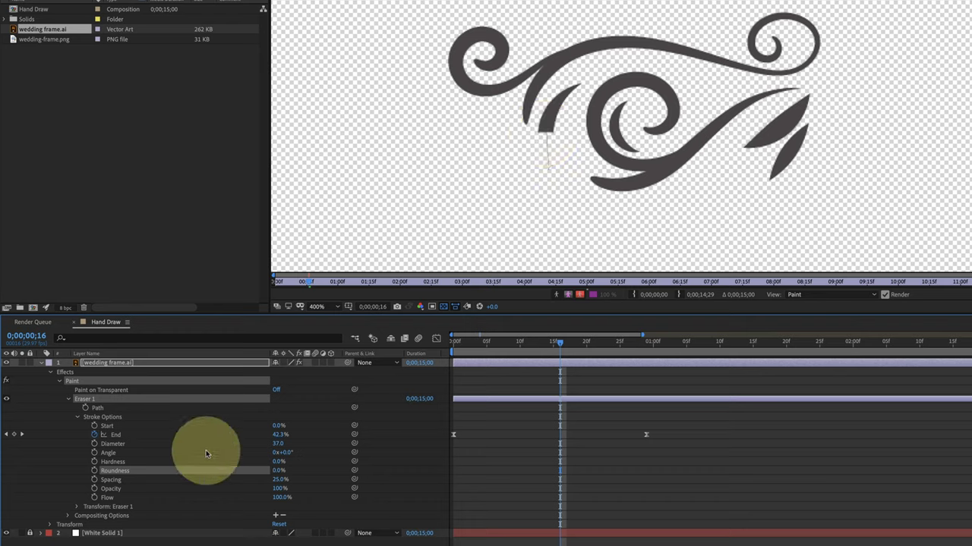
{"action": "left_click", "coordinate": [525, 343]}
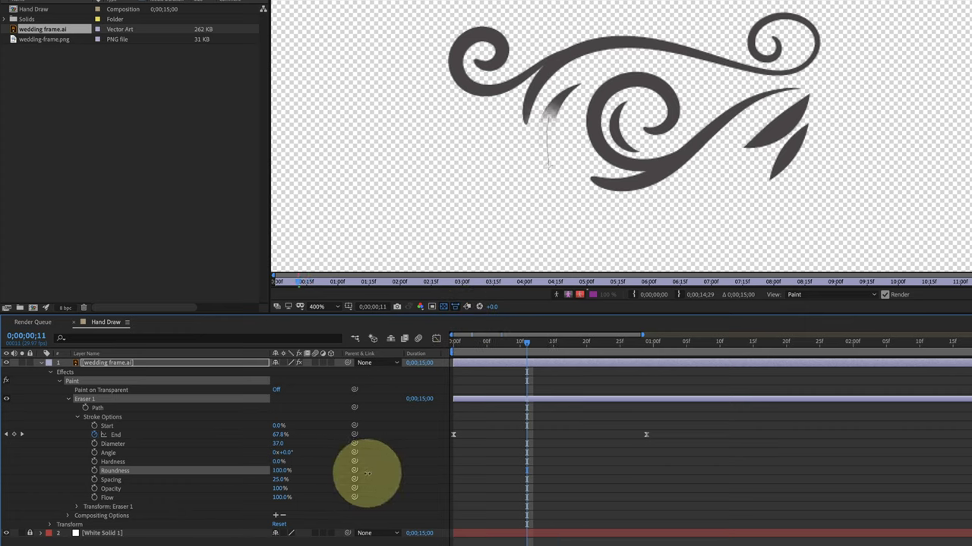
{"action": "left_click_drag", "start_coordinate": [292, 475], "coordinate": [412, 477]}
{"action": "key", "text": "shift+Page_Down"}
{"action": "left_click", "coordinate": [130, 478]}
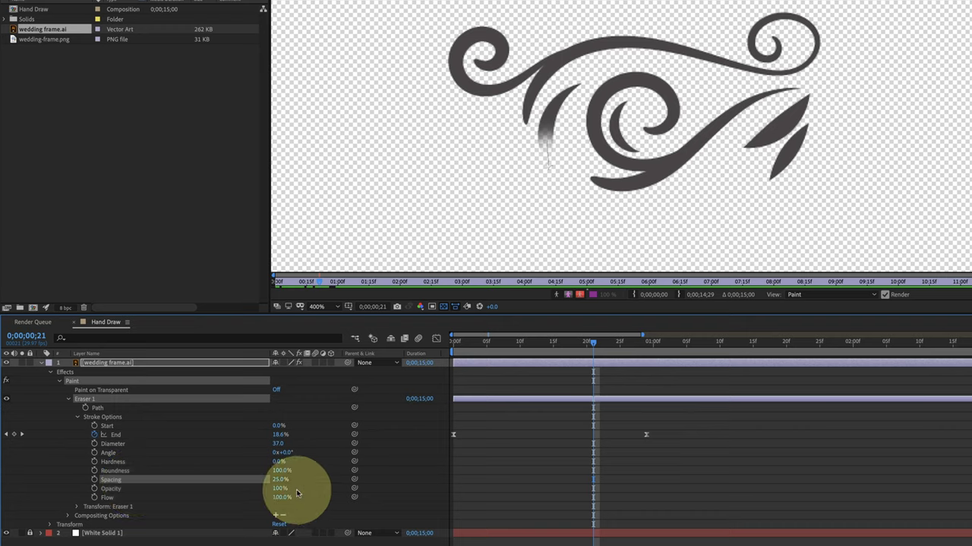
{"action": "left_click_drag", "start_coordinate": [277, 483], "coordinate": [380, 275]}
{"action": "left_click", "coordinate": [457, 343]}
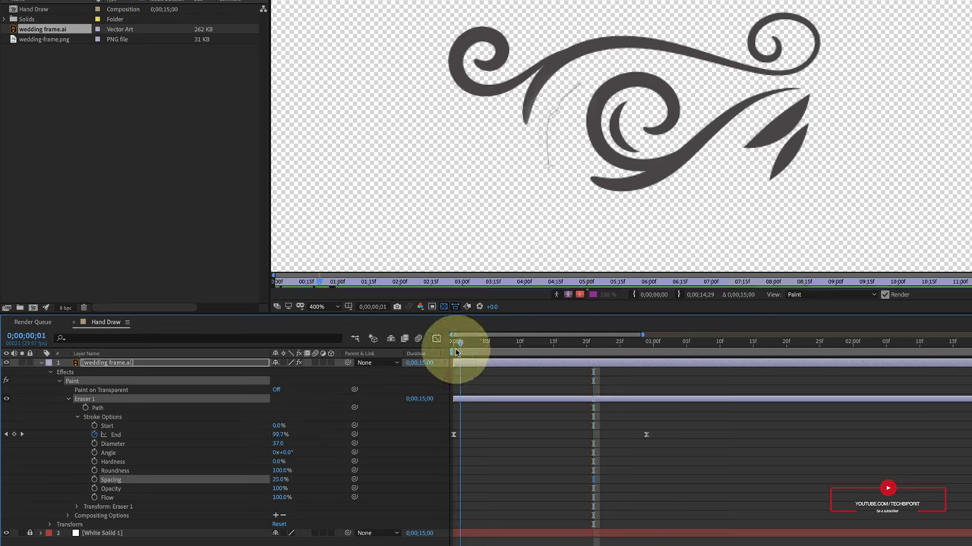
{"action": "left_click_drag", "start_coordinate": [457, 351], "coordinate": [631, 365]}
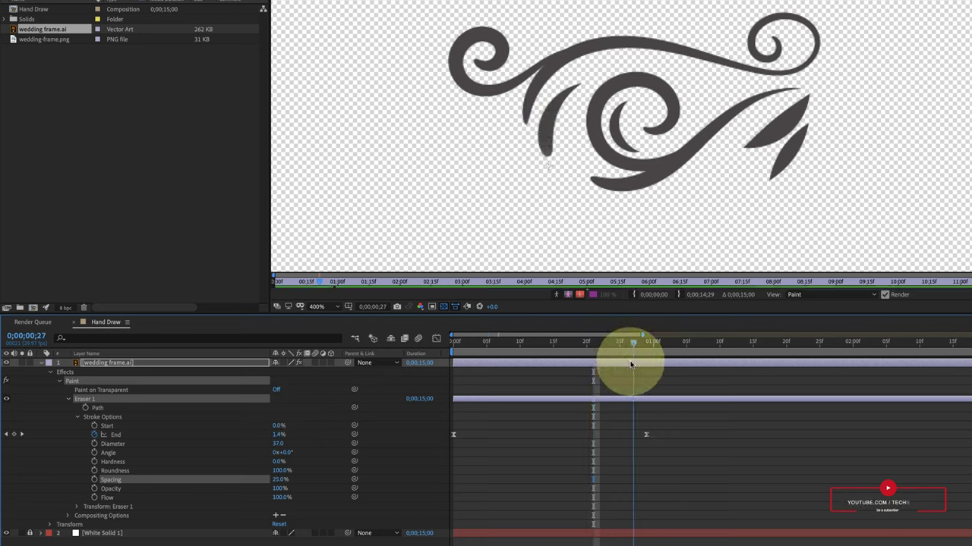
{"action": "left_click_drag", "start_coordinate": [631, 365], "coordinate": [654, 351]}
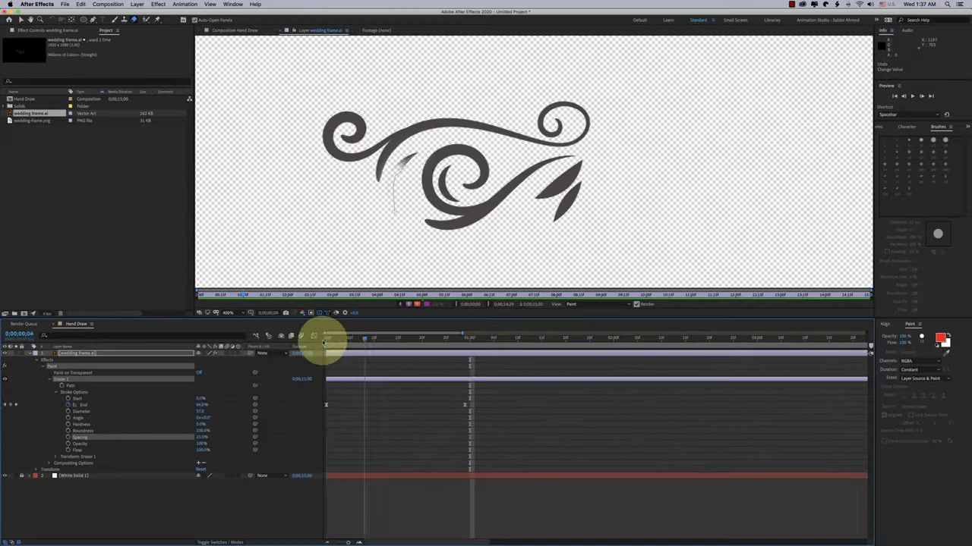
{"action": "left_click_drag", "start_coordinate": [654, 351], "coordinate": [446, 341]}
Paint a second eraser stroke up along the ornament's swirling curve.
{"action": "left_click", "coordinate": [228, 529]}
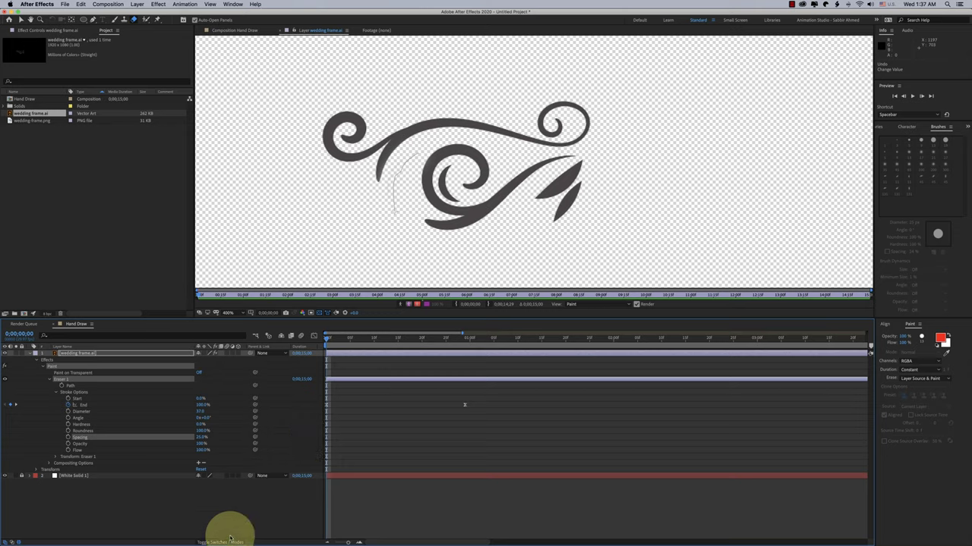
{"action": "left_click_drag", "start_coordinate": [379, 176], "coordinate": [457, 131]}
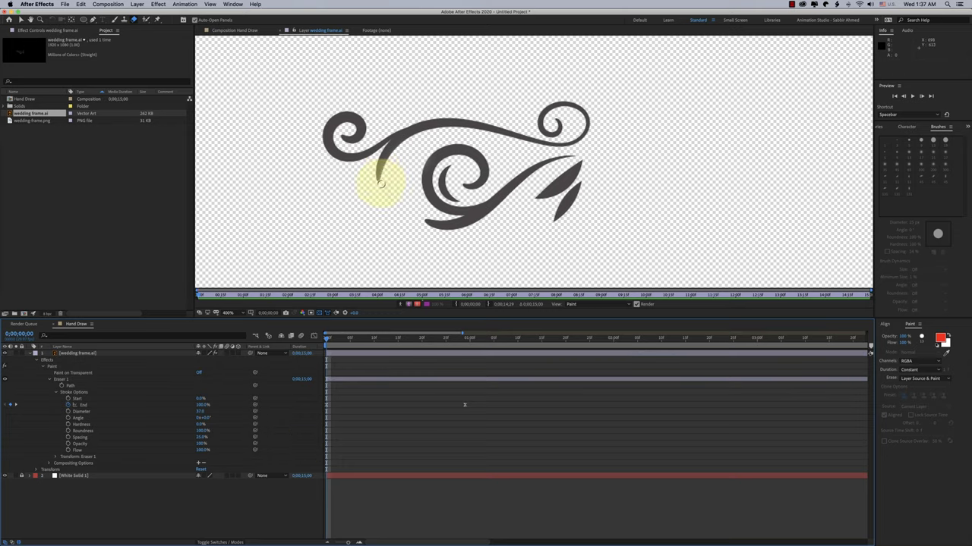
{"action": "left_click", "coordinate": [322, 299]}
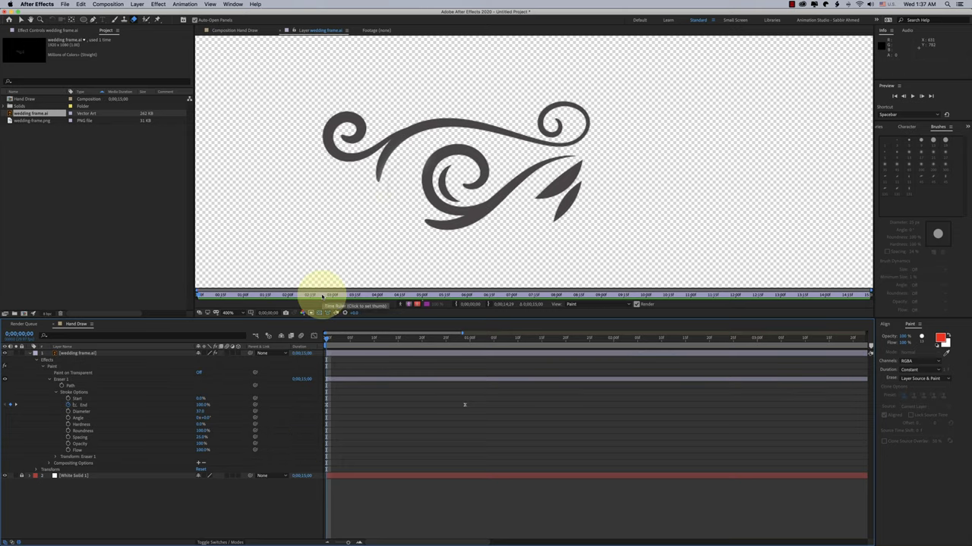